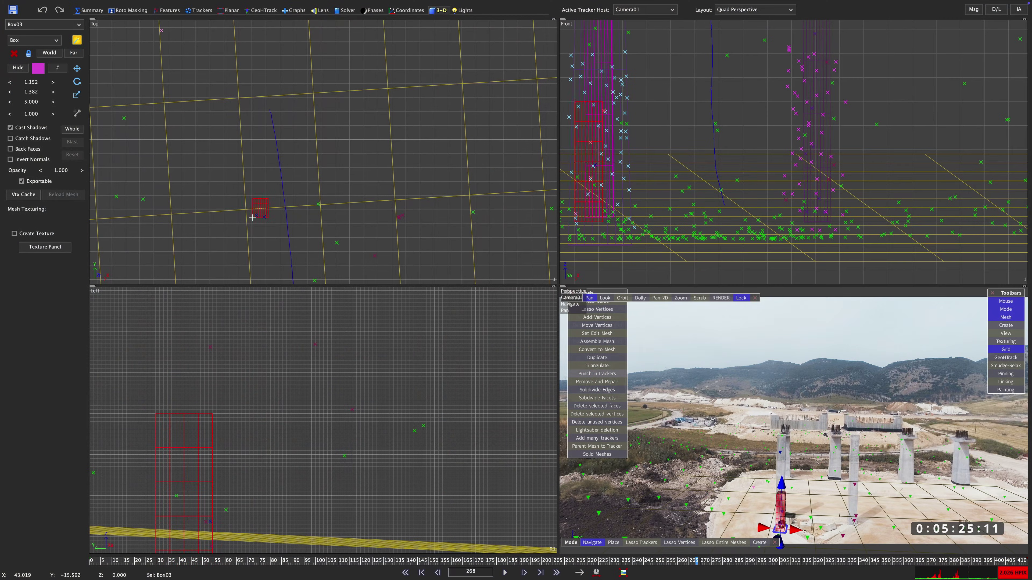
Frame the Top view on the Box03 mesh.
{"action": "key", "text": "f"}
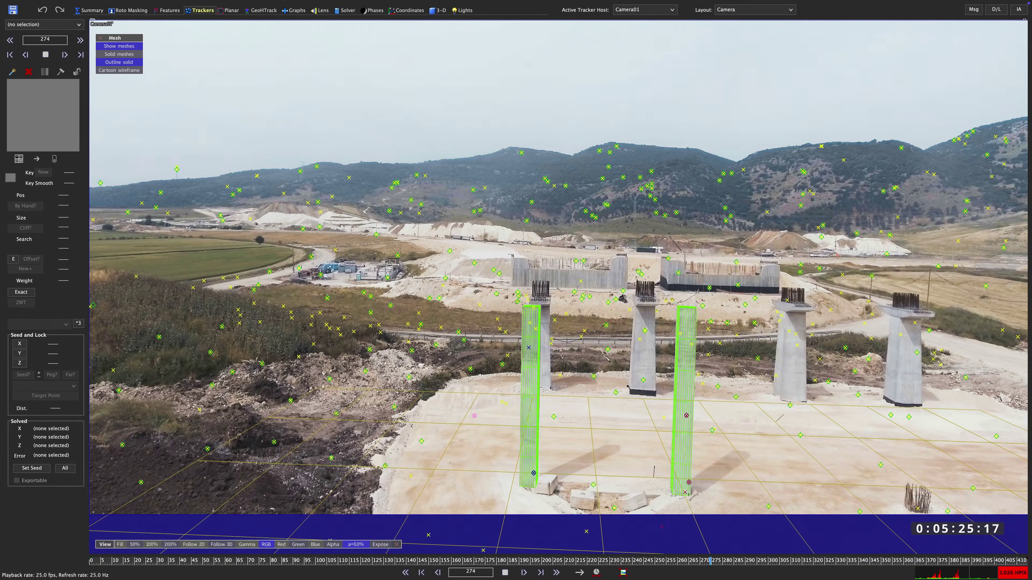
Stop playback of the drone clip.
{"action": "key", "text": "space"}
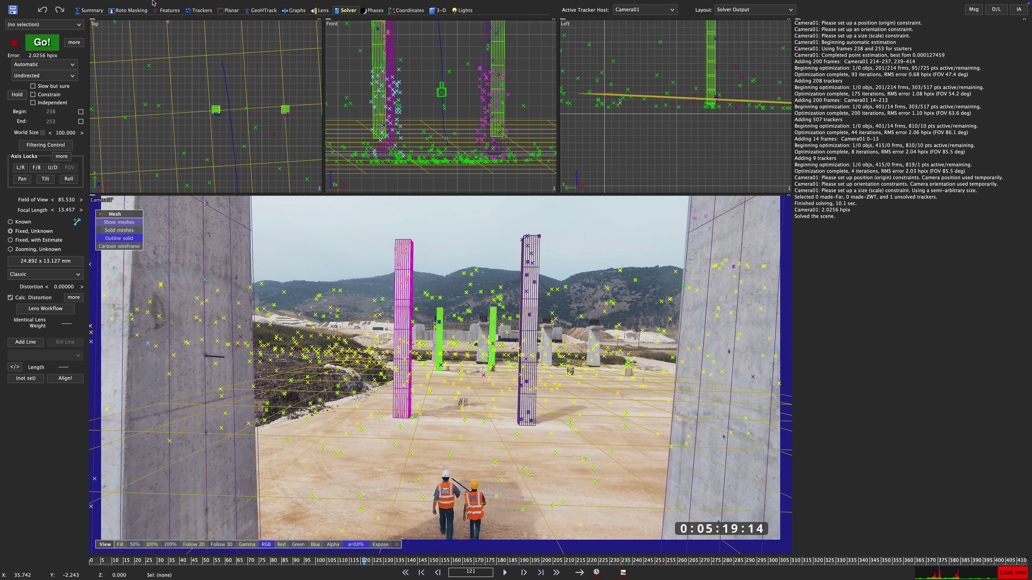
Delete the bad-frame and short-lived trackers using Clean up trackers.
{"action": "left_click", "coordinate": [119, 5]}
{"action": "left_click", "coordinate": [134, 35]}
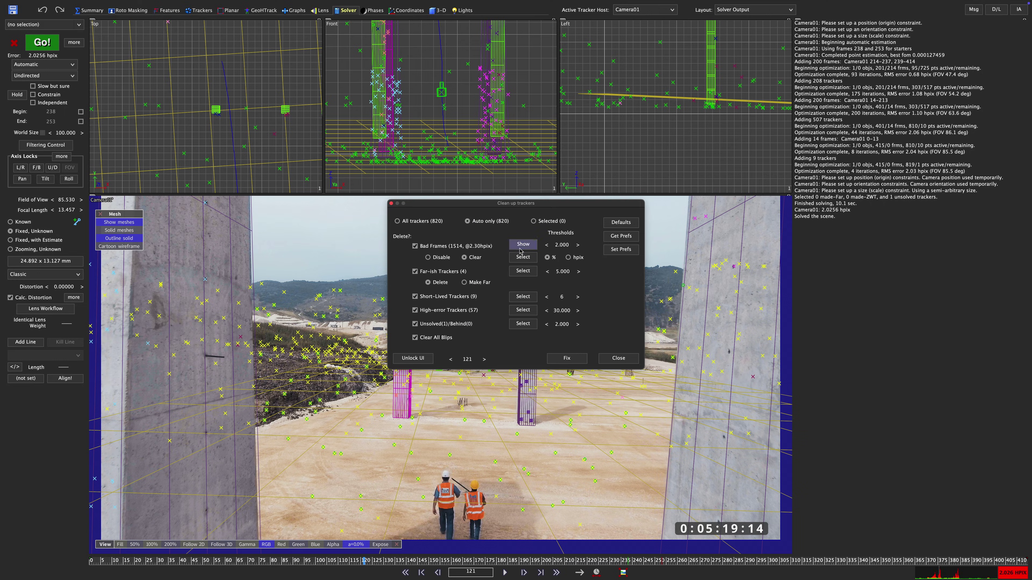
{"action": "left_click", "coordinate": [523, 257]}
{"action": "left_click", "coordinate": [523, 296]}
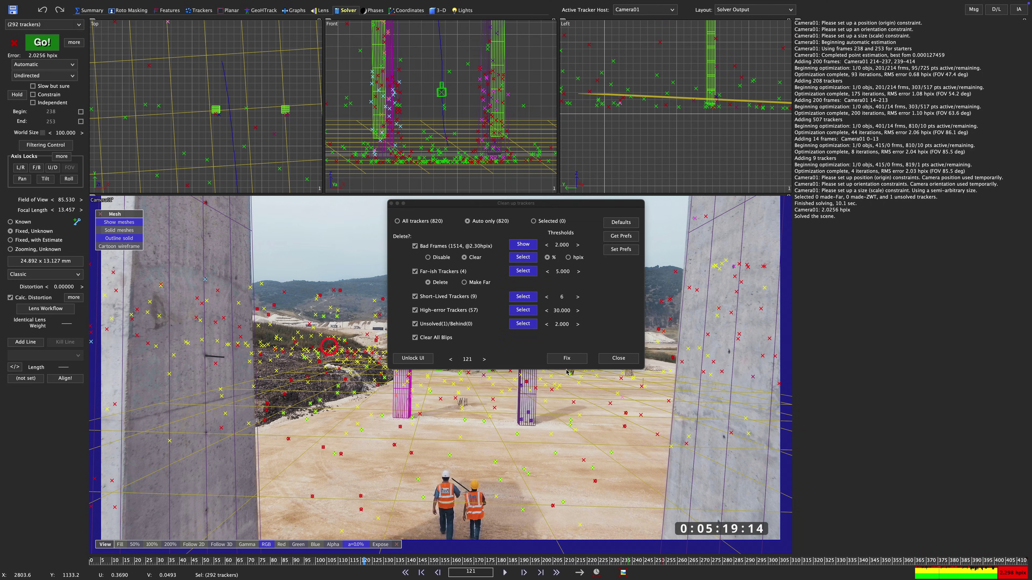
{"action": "left_click", "coordinate": [566, 357]}
Re-solve the camera with the solver set to Refine.
{"action": "left_click", "coordinate": [90, 94]}
{"action": "left_click", "coordinate": [93, 105]}
{"action": "left_click", "coordinate": [68, 65]}
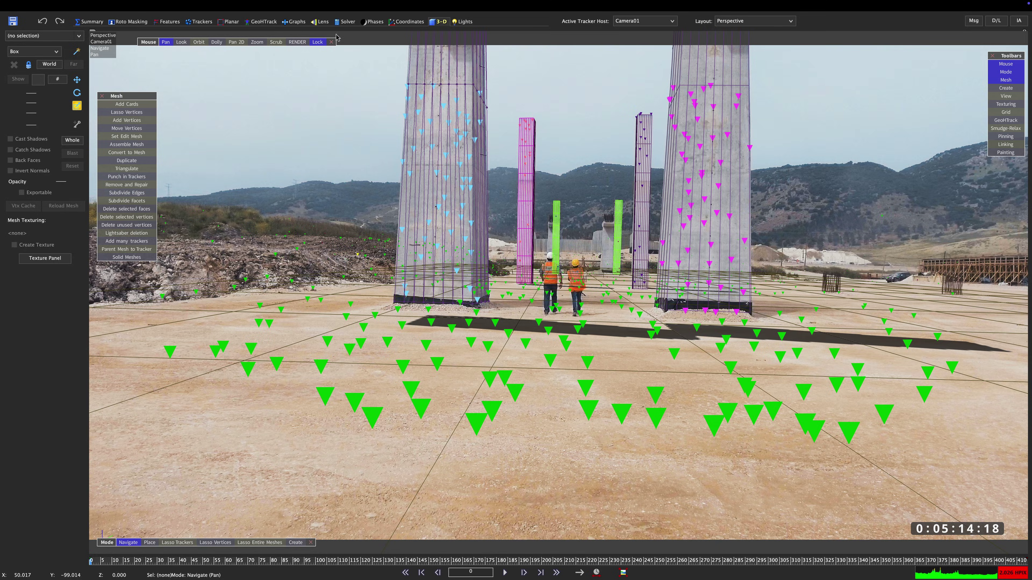
Switch to the Coordinates room's Constrained Pts layout.
{"action": "left_click", "coordinate": [411, 22]}
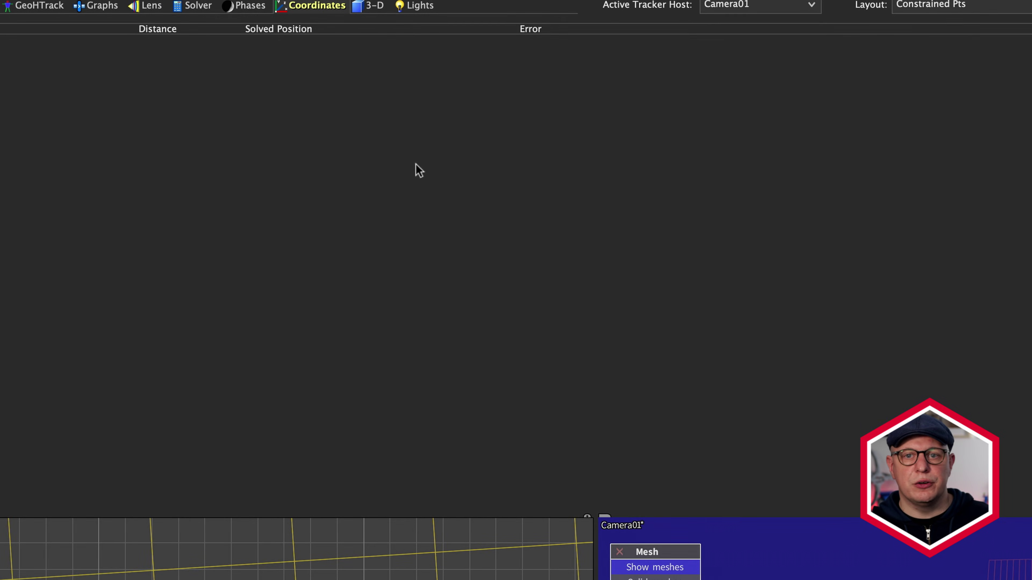
Clear all constraints and select ground tracker Tracker188 (0.50 pix error).
{"action": "right_click", "coordinate": [410, 172]}
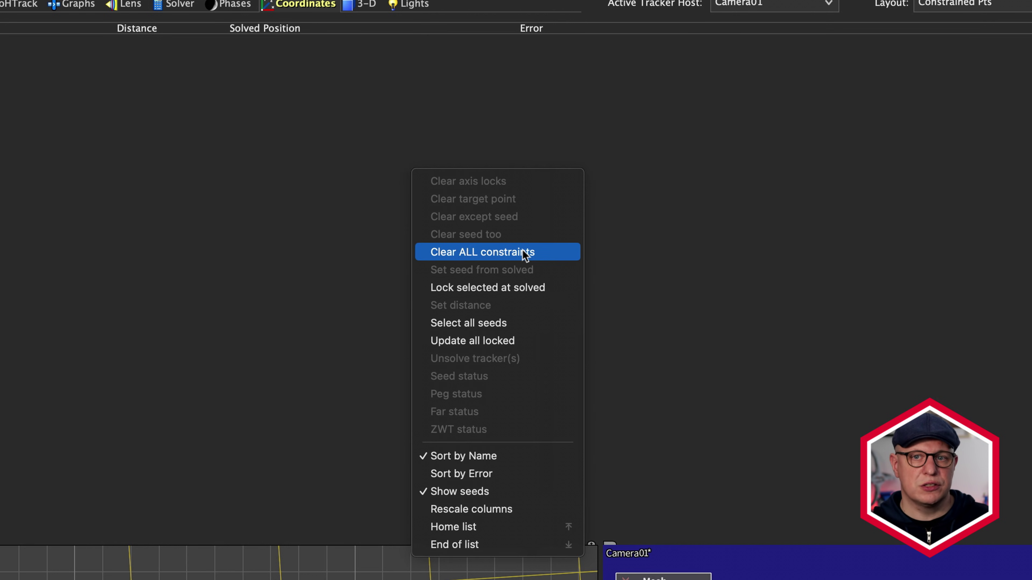
{"action": "left_click", "coordinate": [571, 257]}
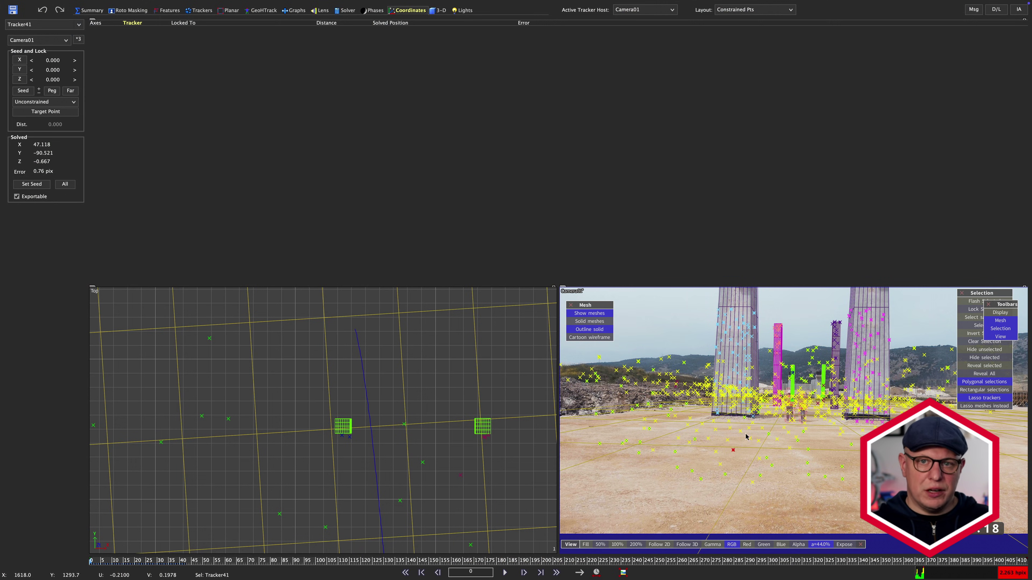
{"action": "left_click", "coordinate": [749, 437]}
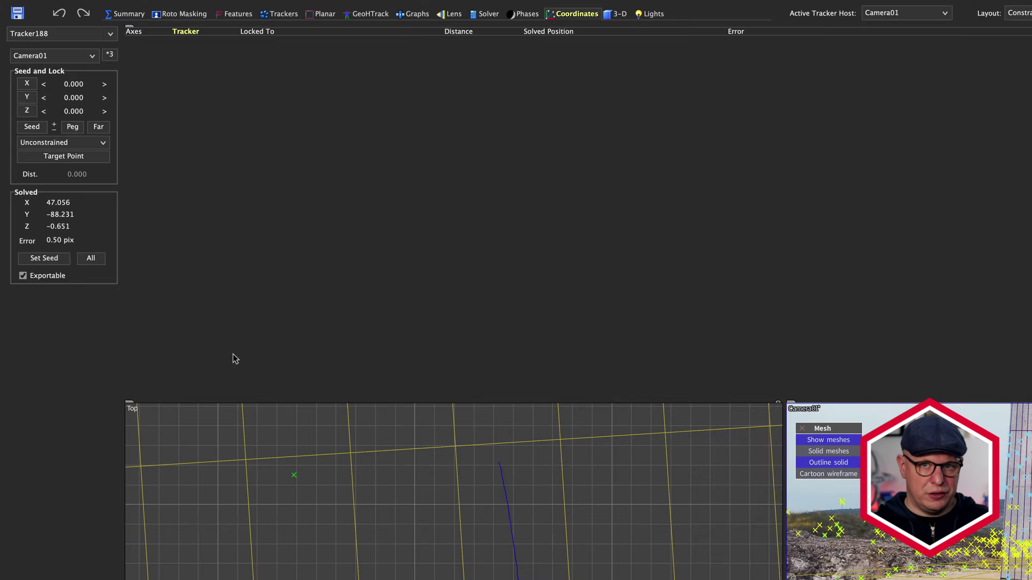
Seed Tracker188 at 47.056, -88.231, -0.651 and set it to Lock Point.
{"action": "left_click", "coordinate": [44, 258]}
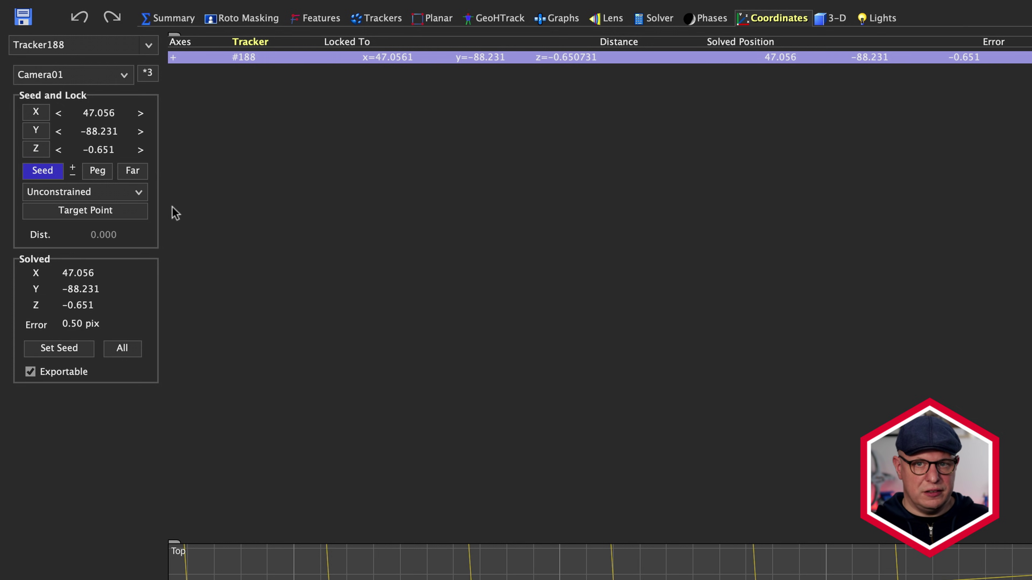
{"action": "left_click", "coordinate": [139, 192]}
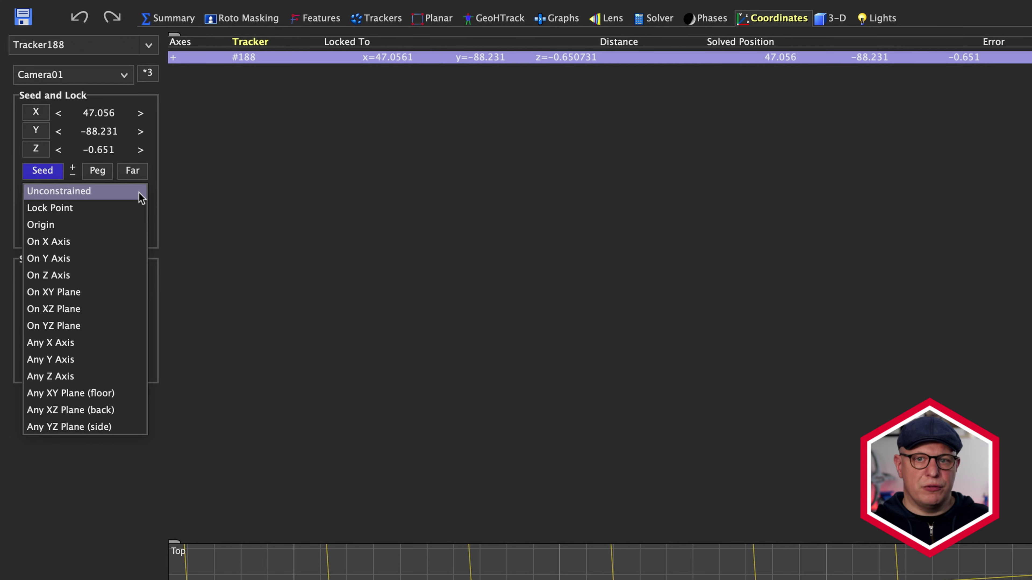
{"action": "left_click", "coordinate": [137, 208]}
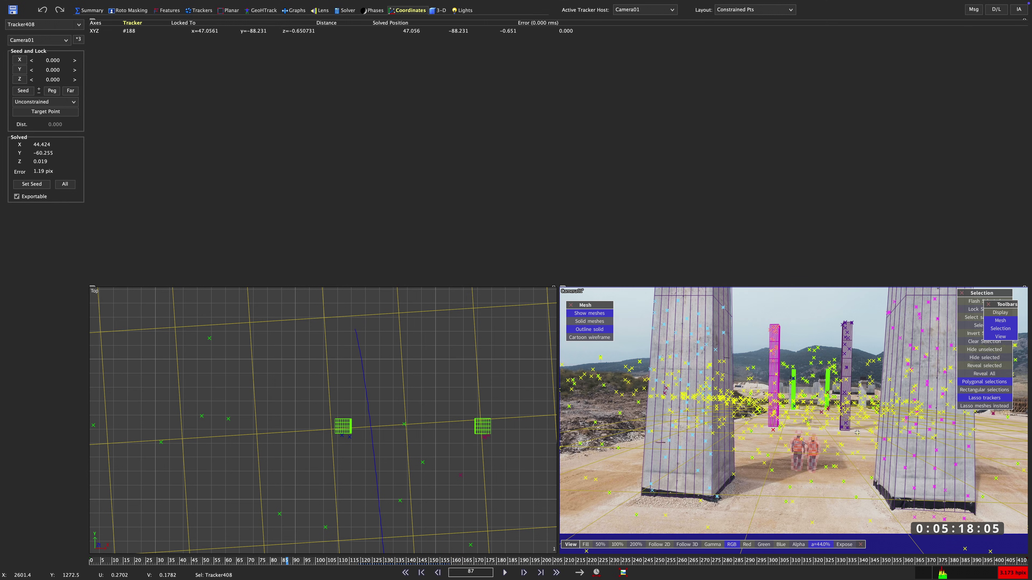
Compare ground trackers' hpix errors and select the lower-error Tracker55.
{"action": "left_click", "coordinate": [997, 479]}
{"action": "left_click", "coordinate": [595, 478]}
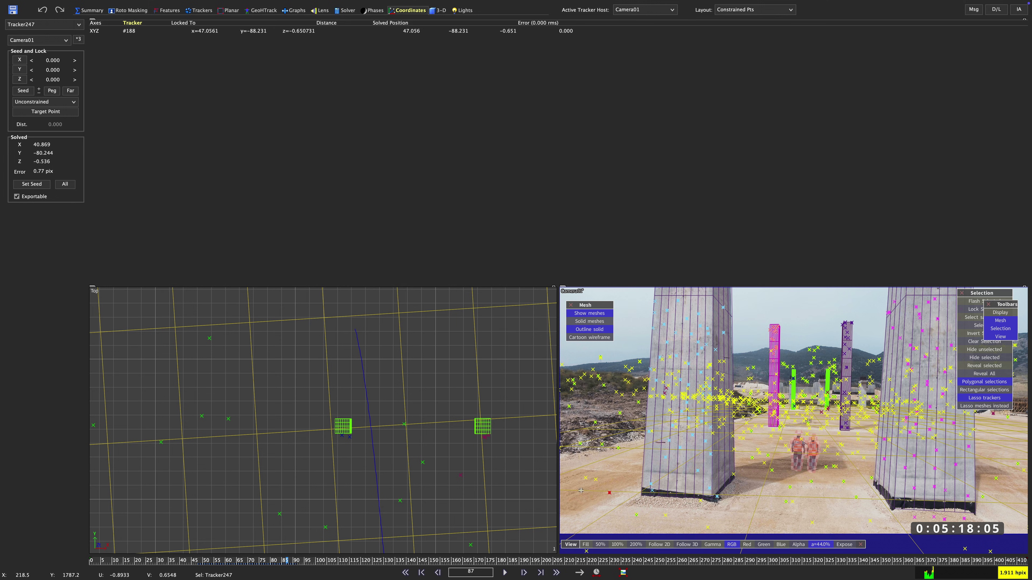
{"action": "left_click", "coordinate": [585, 477]}
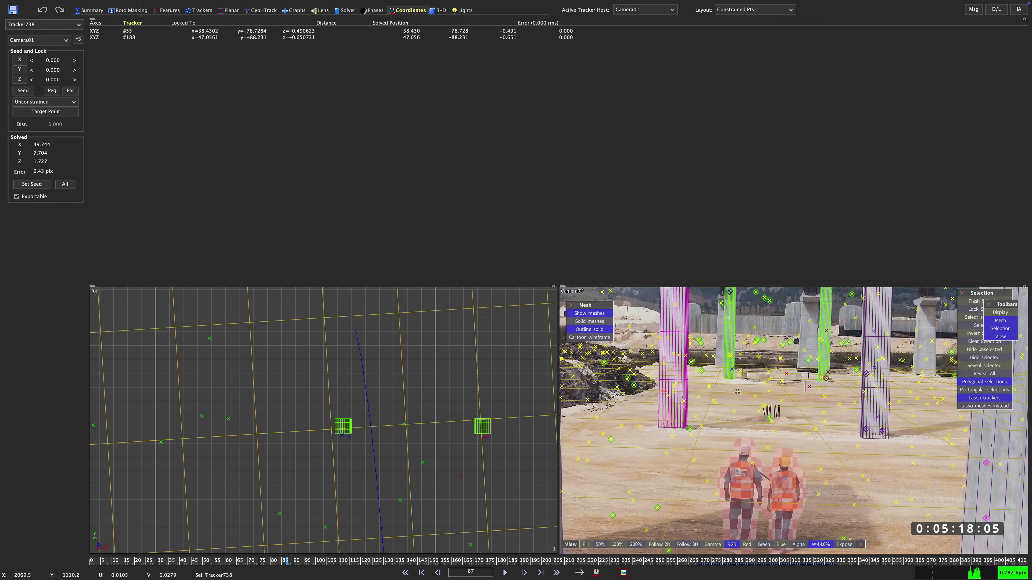
Add low-error ground trackers across the floor, leaving out the two high-error candidates.
{"action": "left_click", "coordinate": [738, 392], "text": "ctrl"}
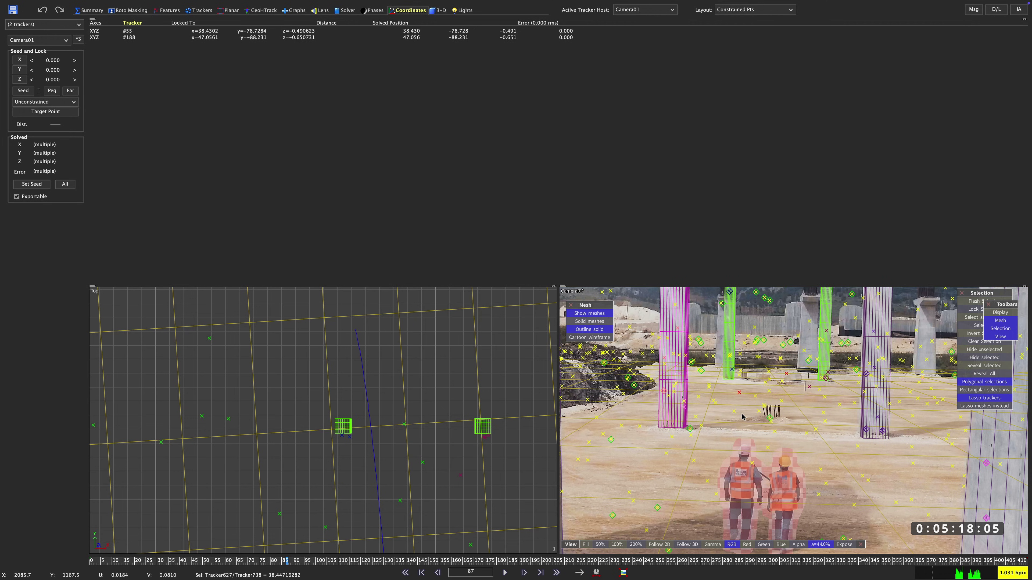
{"action": "left_click", "coordinate": [621, 427], "text": "shift"}
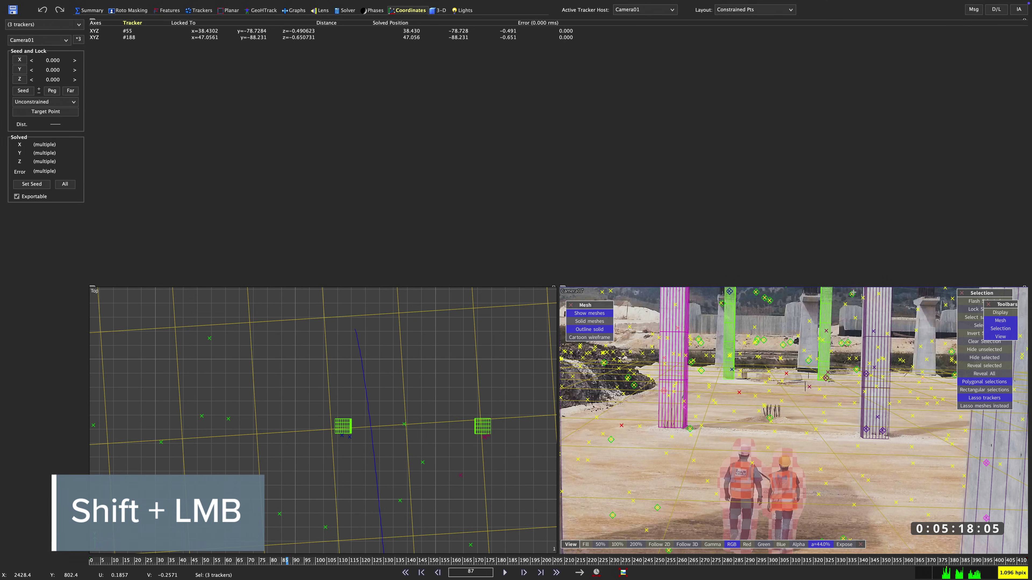
{"action": "left_click", "coordinate": [918, 309], "text": "shift"}
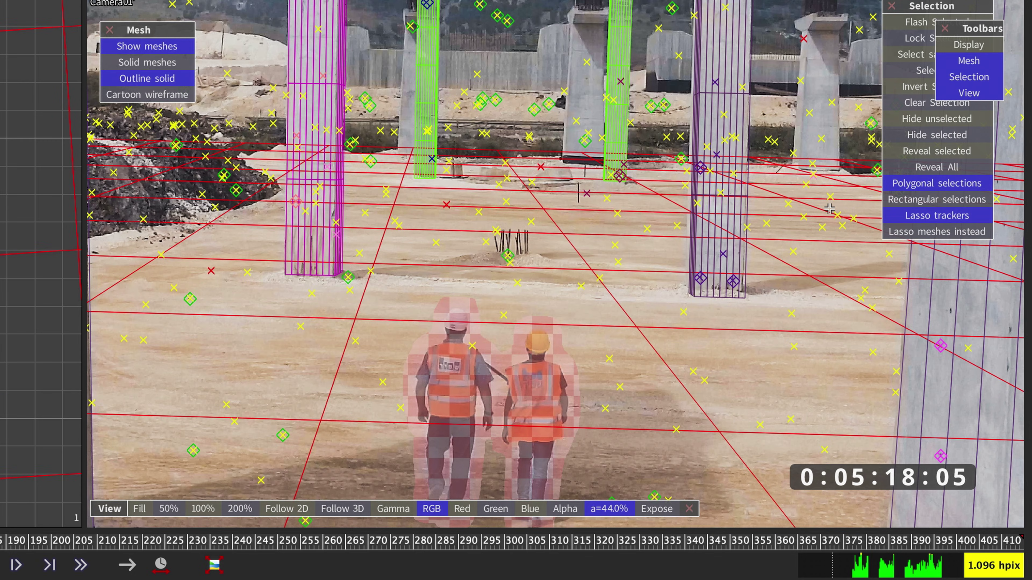
{"action": "left_click", "coordinate": [830, 196], "text": "shift"}
{"action": "left_click", "coordinate": [837, 202], "text": "ctrl"}
{"action": "left_click", "coordinate": [840, 226]}
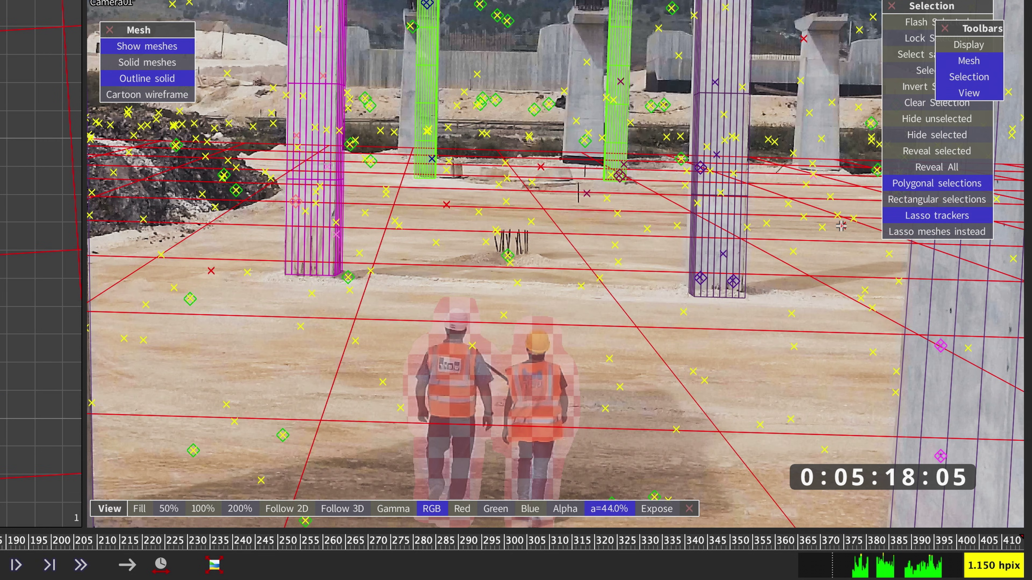
{"action": "left_click", "coordinate": [792, 316]}
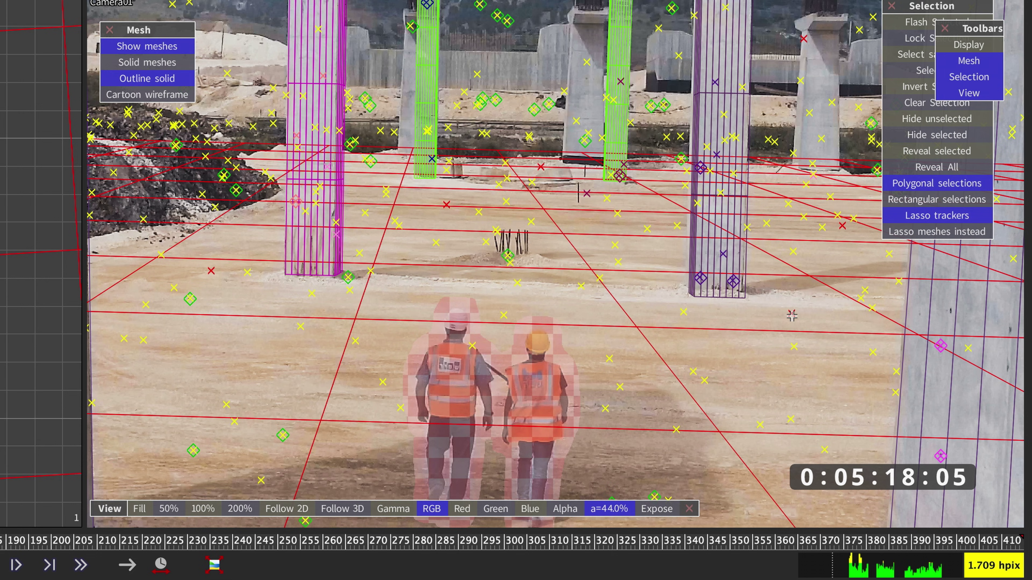
{"action": "left_click", "coordinate": [792, 316], "text": "ctrl"}
{"action": "left_click", "coordinate": [189, 299]}
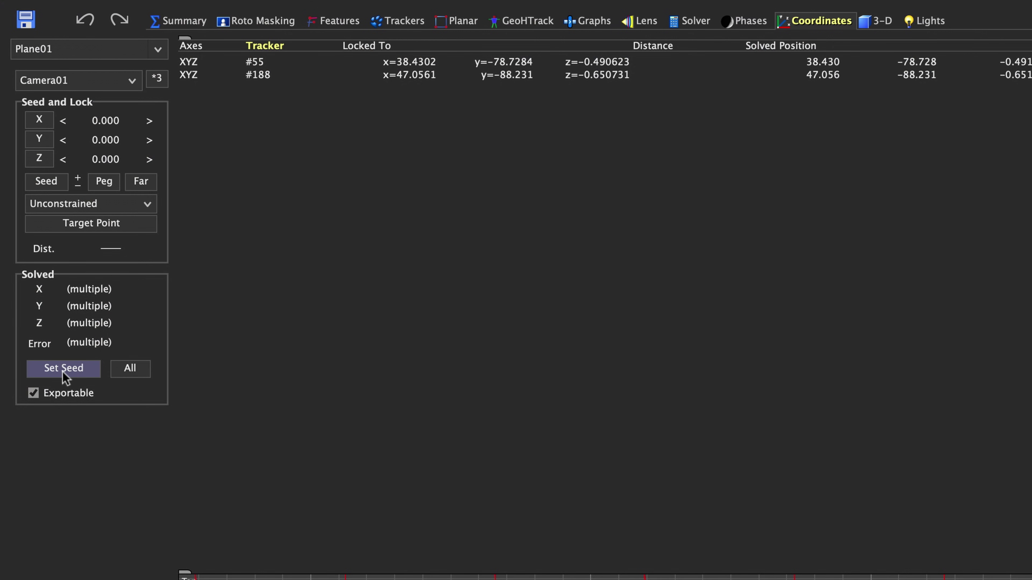
Seed the seven selected trackers (#288 to #787) and lock them with Lock Point.
{"action": "left_click", "coordinate": [63, 373]}
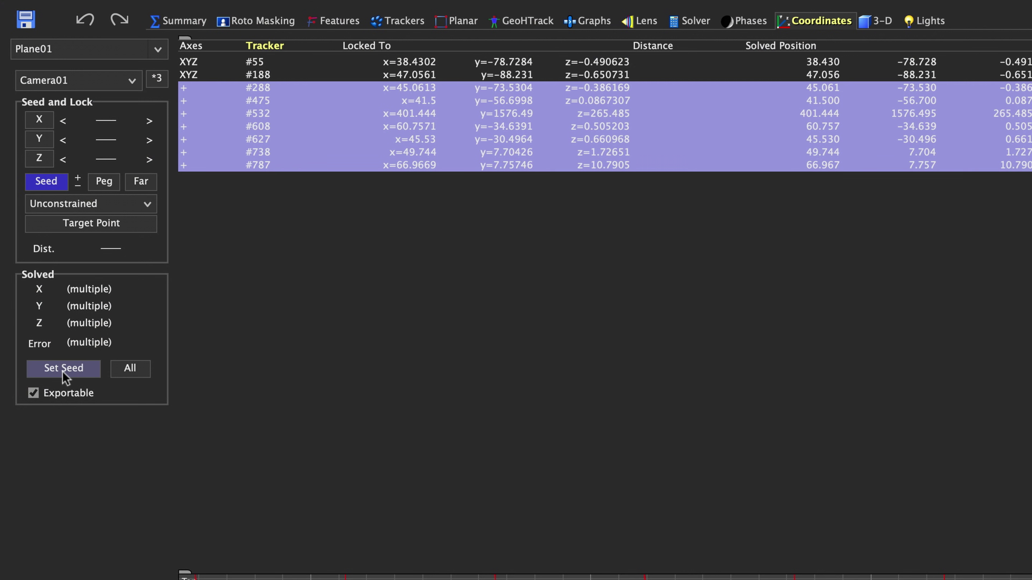
{"action": "left_click", "coordinate": [40, 204]}
{"action": "left_click", "coordinate": [38, 213]}
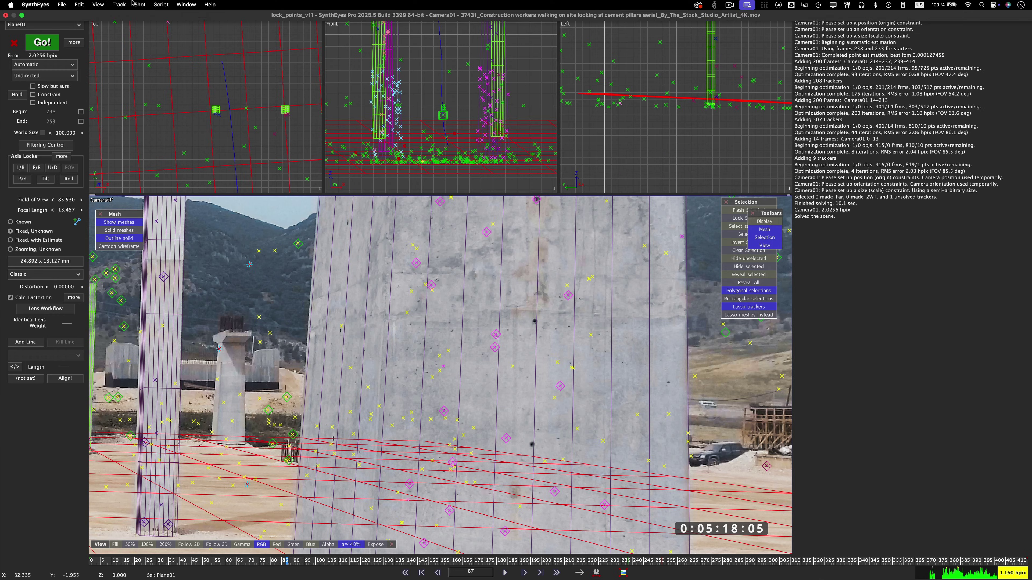
In Clean up trackers, flag bad-frame, short-lived, high-error and unsolved trackers.
{"action": "left_click", "coordinate": [120, 5]}
{"action": "left_click", "coordinate": [131, 211]}
{"action": "left_click", "coordinate": [523, 272]}
{"action": "left_click", "coordinate": [523, 296]}
{"action": "left_click", "coordinate": [523, 310]}
{"action": "left_click", "coordinate": [524, 324]}
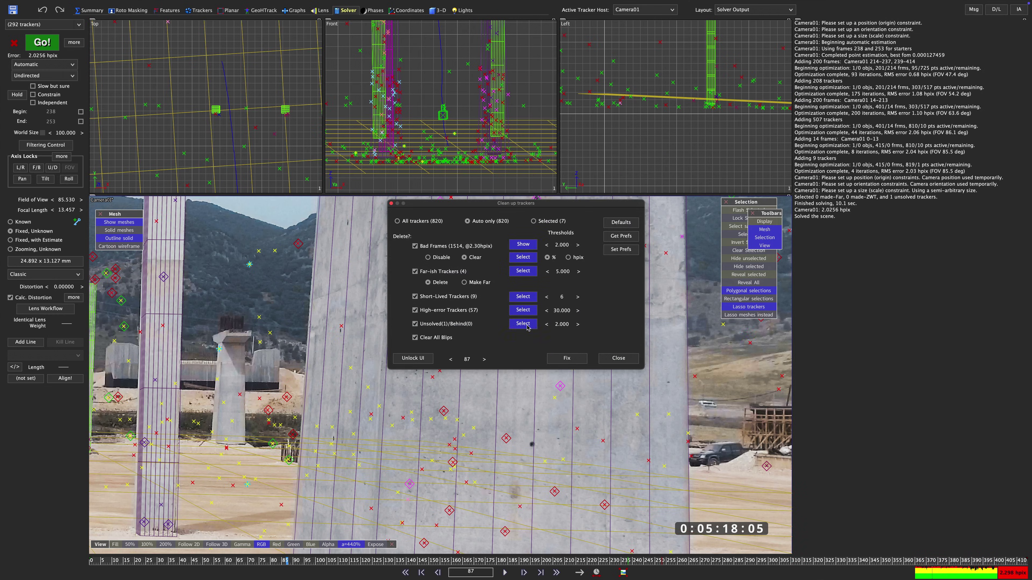
Delete the flagged bad trackers with Fix.
{"action": "left_click", "coordinate": [567, 358]}
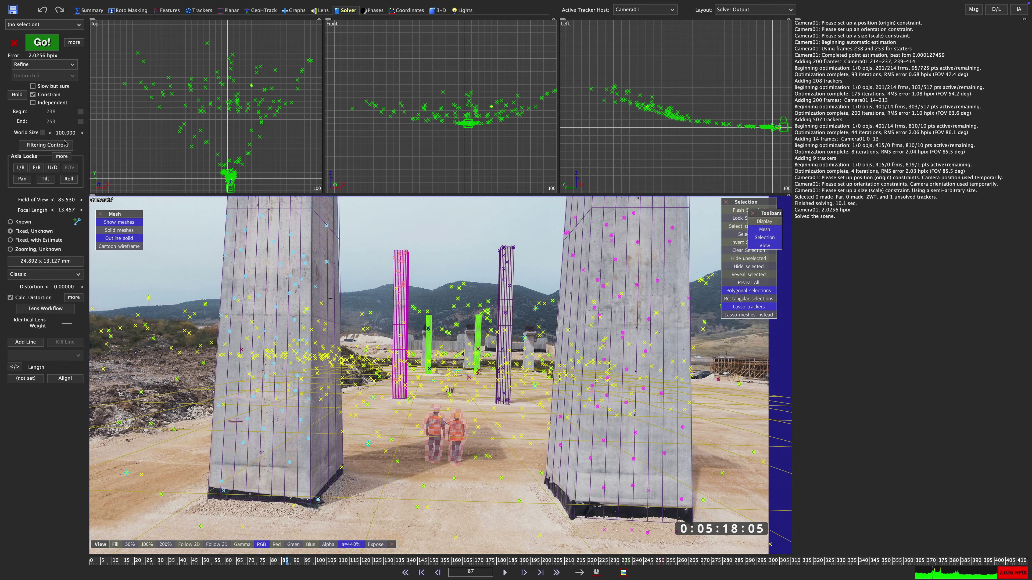
Re-solve in refine mode down to 0.5053 hpix error and play back the shot to check it.
{"action": "left_click", "coordinate": [41, 42]}
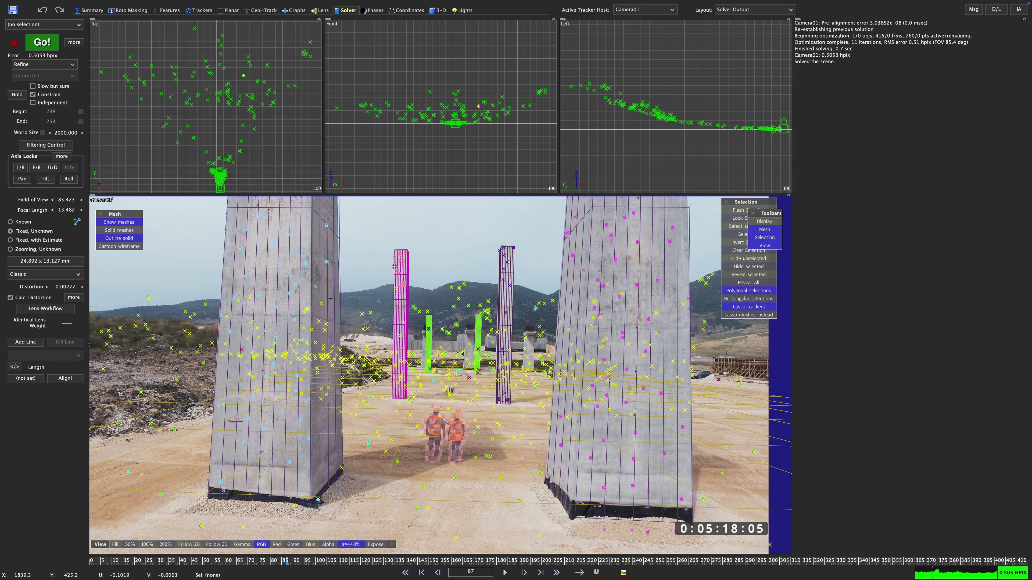
{"action": "key", "text": "space"}
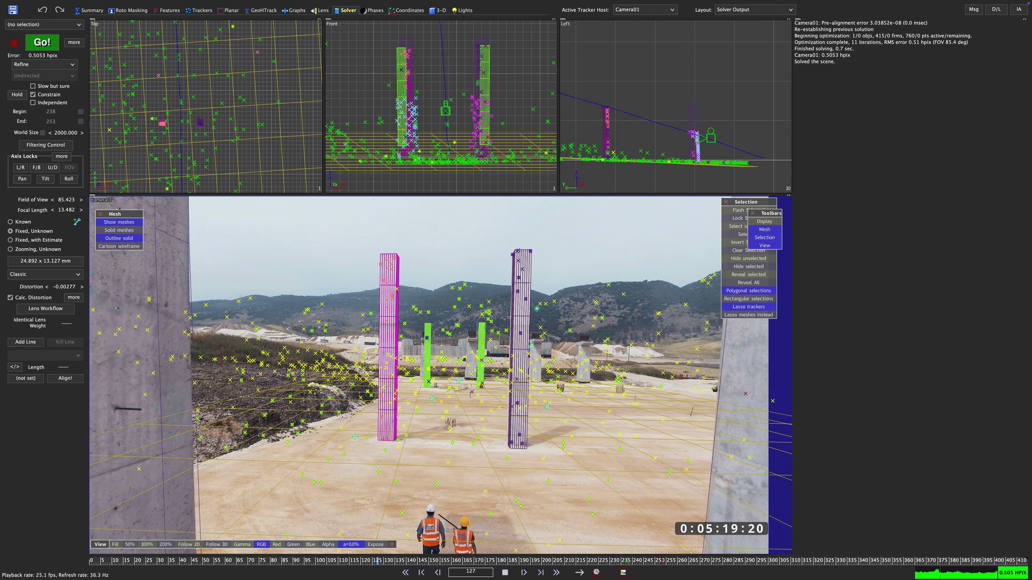